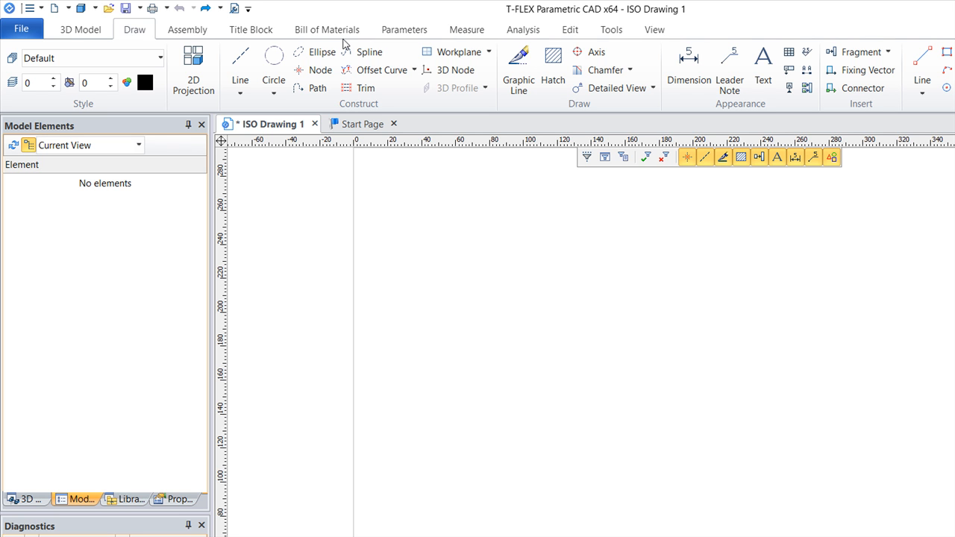
pyautogui.press('l')
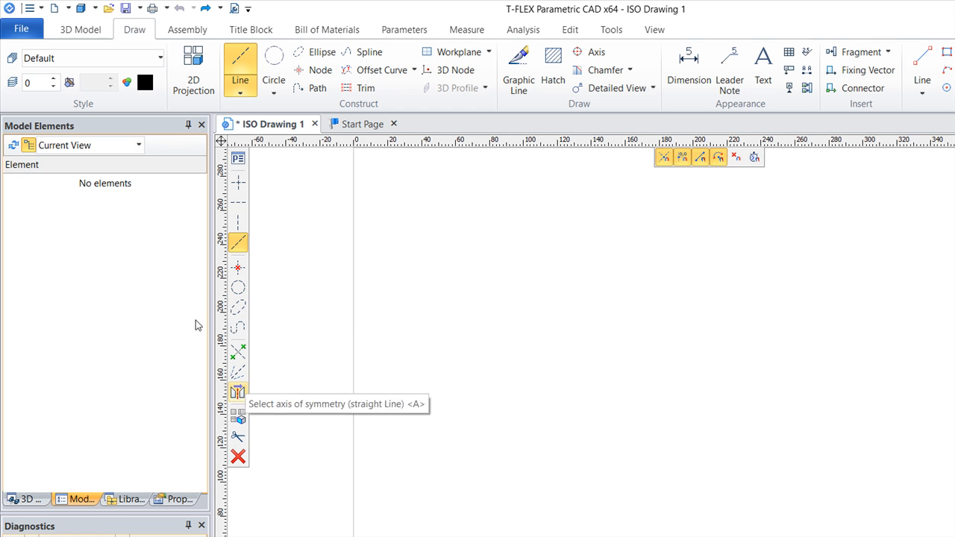
pyautogui.press('c')
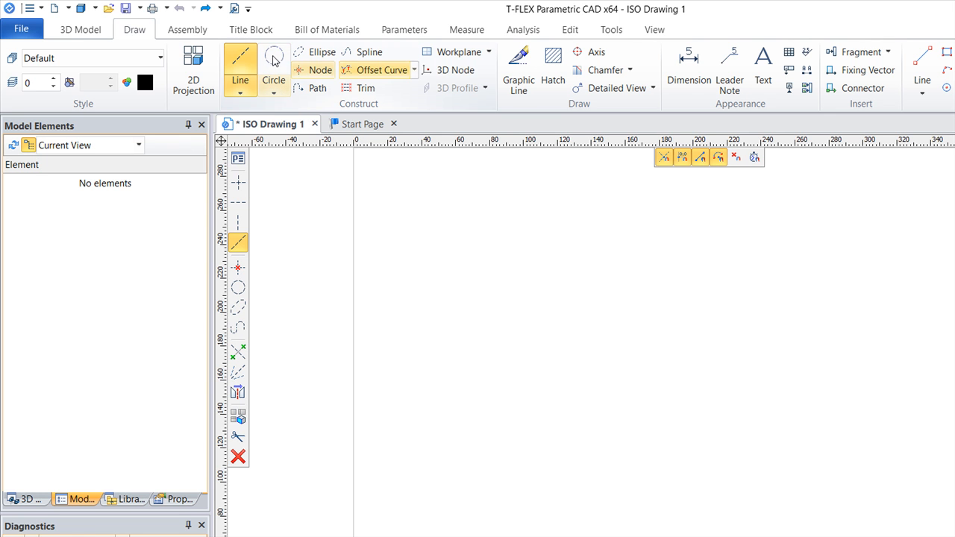
pyautogui.click(314, 69)
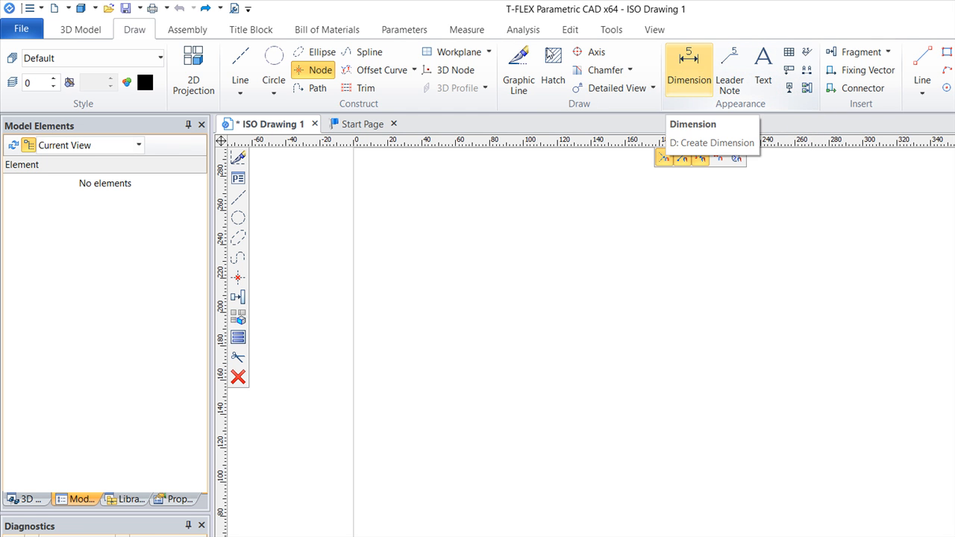
pyautogui.click(688, 68)
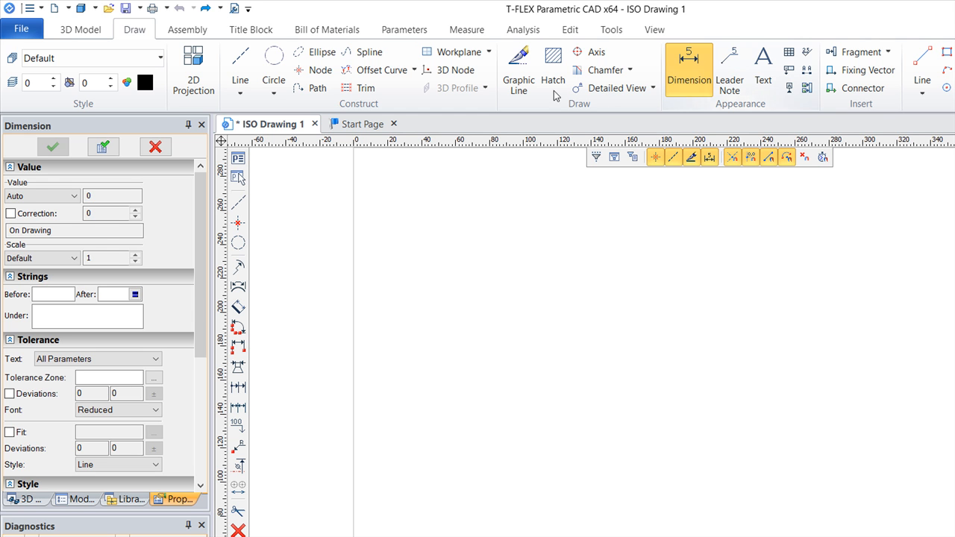
pyautogui.press('Escape')
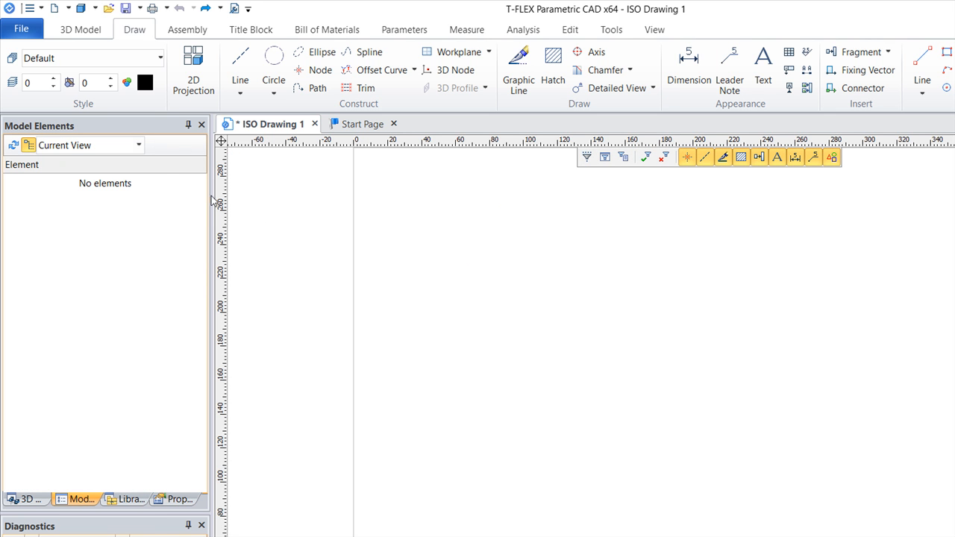
pyautogui.press('l')
pyautogui.press('c')
pyautogui.press('e')
pyautogui.press('l')
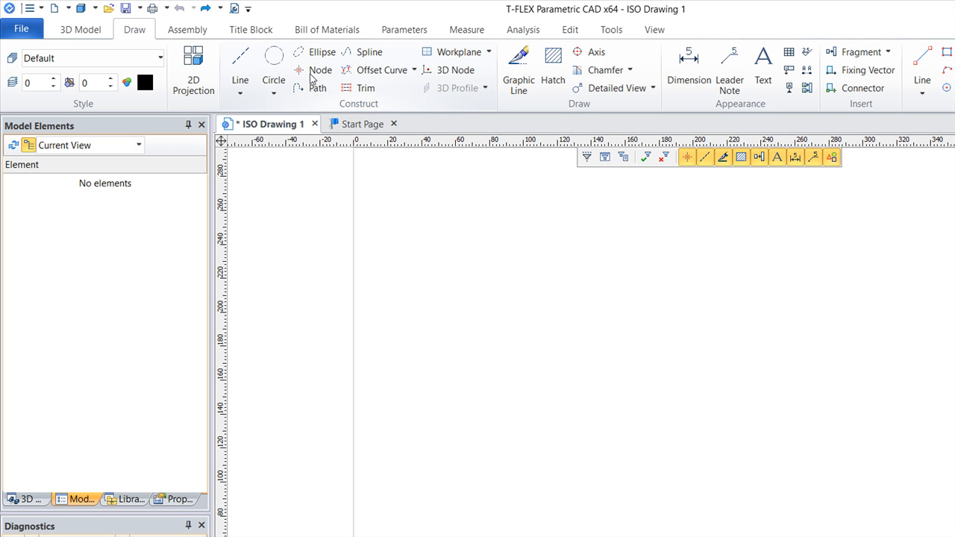
pyautogui.press('t')
pyautogui.press('o')
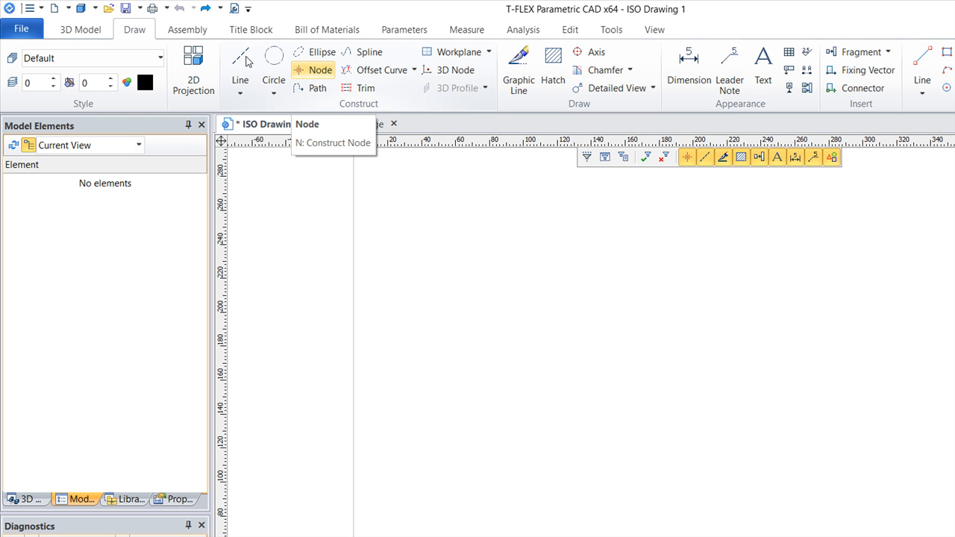
pyautogui.click(245, 61)
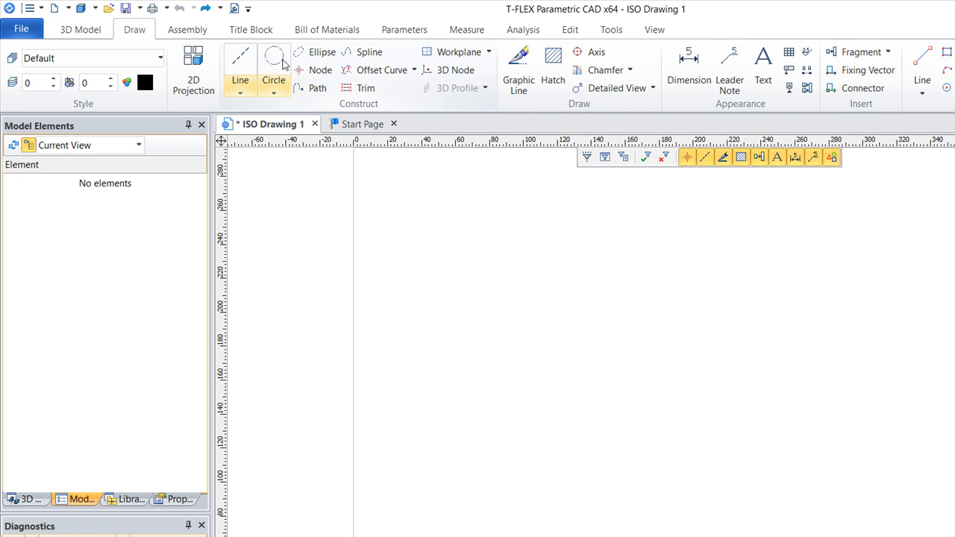
pyautogui.click(518, 68)
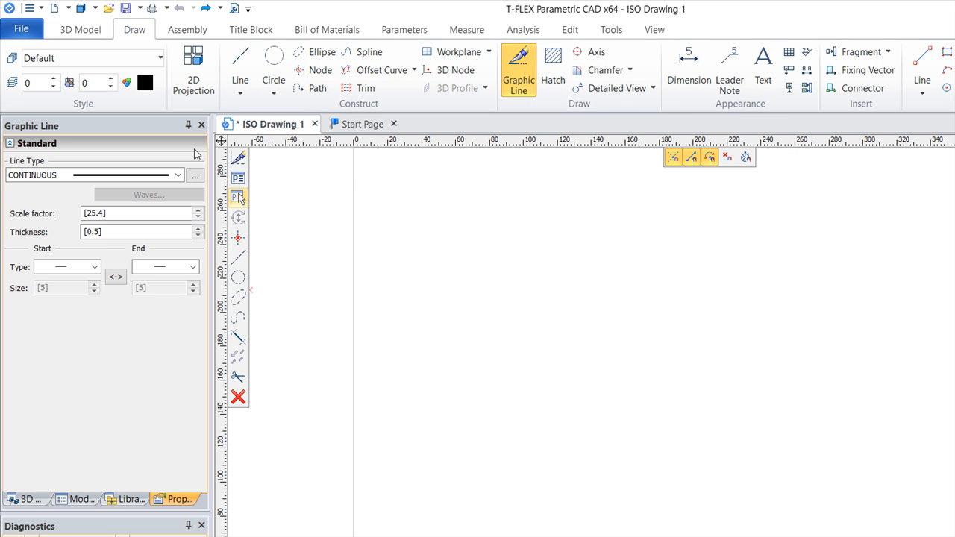
# Step: Construct two horizontal construction lines across the drawing, at about Y 211 and Y 119
pyautogui.click(240, 64)
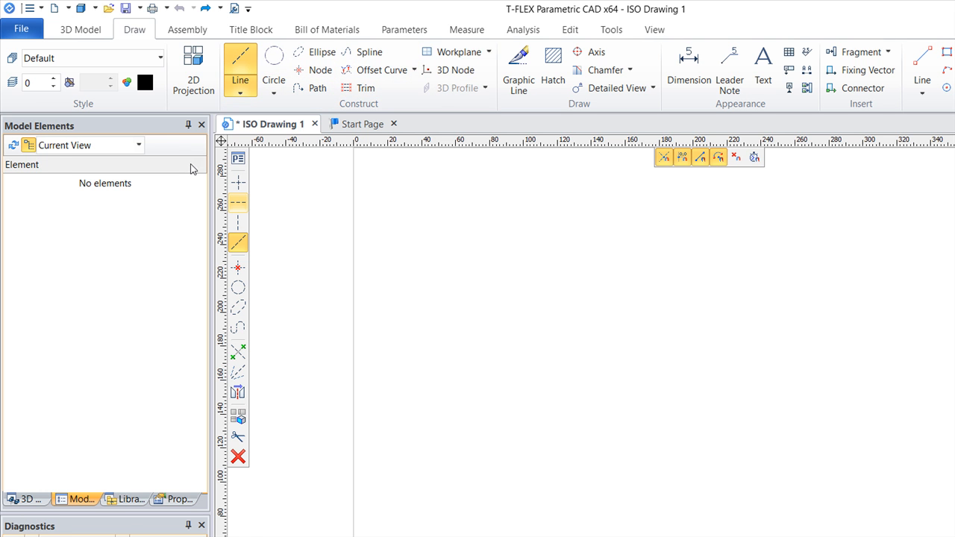
pyautogui.click(238, 202)
pyautogui.click(496, 235)
pyautogui.click(538, 360)
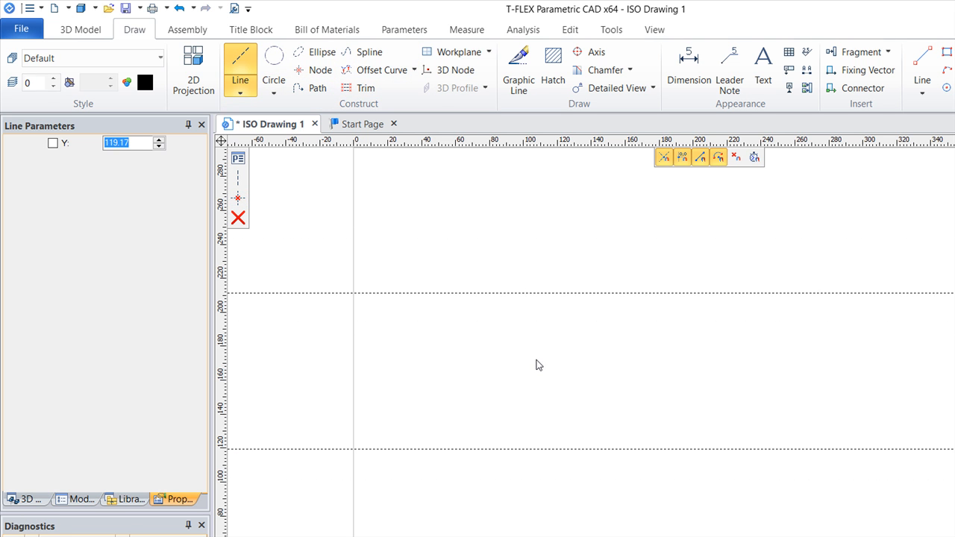
pyautogui.rightClick(304, 185)
# Step: Construct two vertical construction lines crossing the horizontal ones, at about X 117 and X 288
pyautogui.click(239, 222)
pyautogui.click(442, 296)
pyautogui.click(674, 309)
pyautogui.rightClick(761, 431)
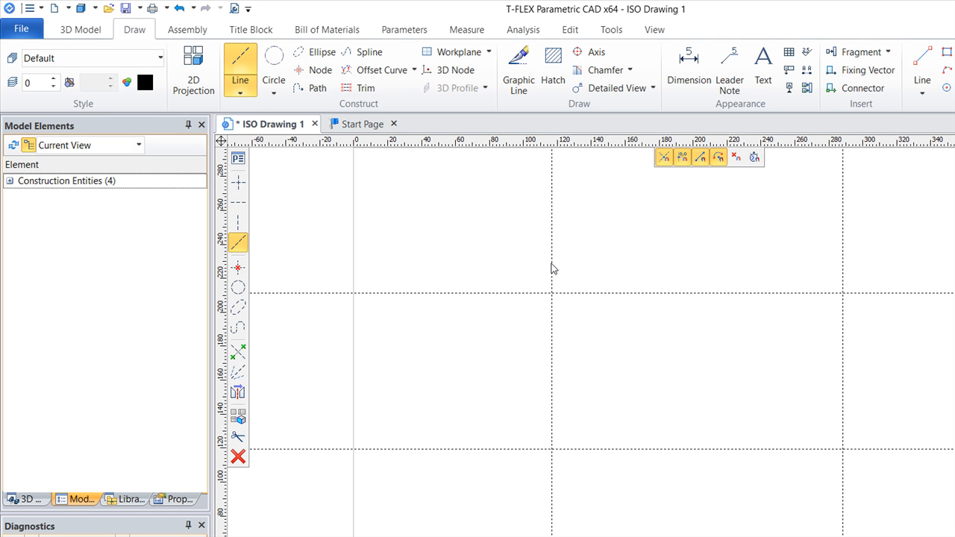
# Step: Place nodes at the four intersections of the horizontal and vertical construction lines
pyautogui.click(314, 70)
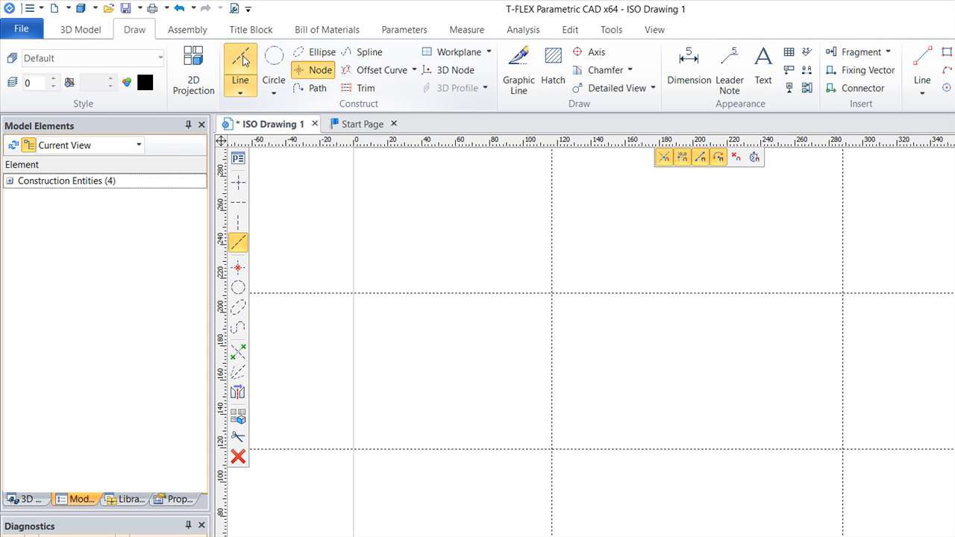
pyautogui.click(448, 243)
pyautogui.click(683, 248)
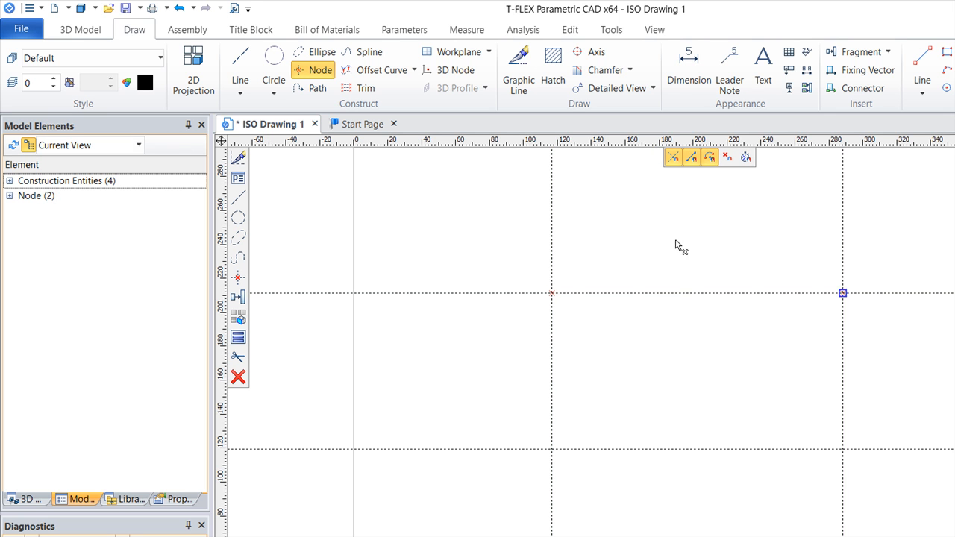
pyautogui.click(681, 358)
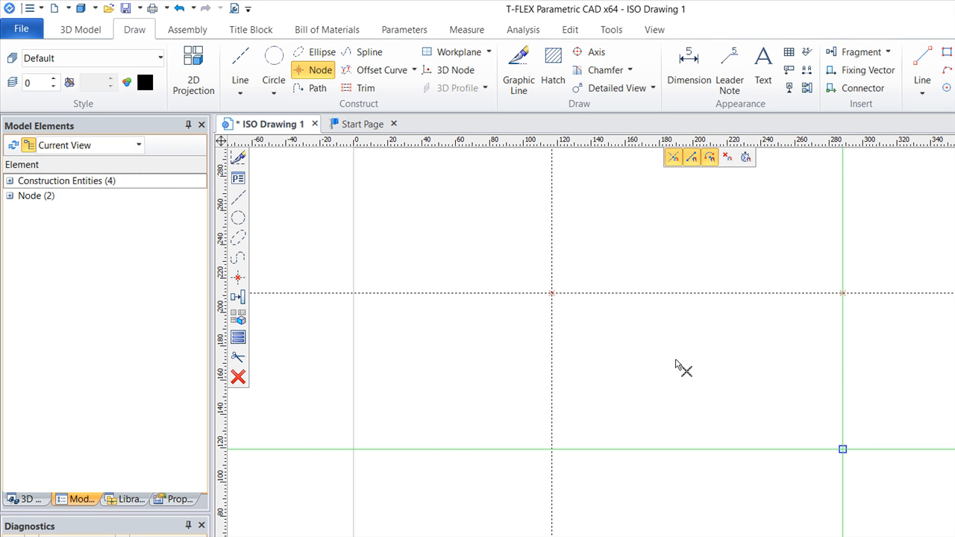
pyautogui.click(446, 367)
# Step: Construct two diagonal lines through the opposite corner nodes and place a node where they cross
pyautogui.click(240, 71)
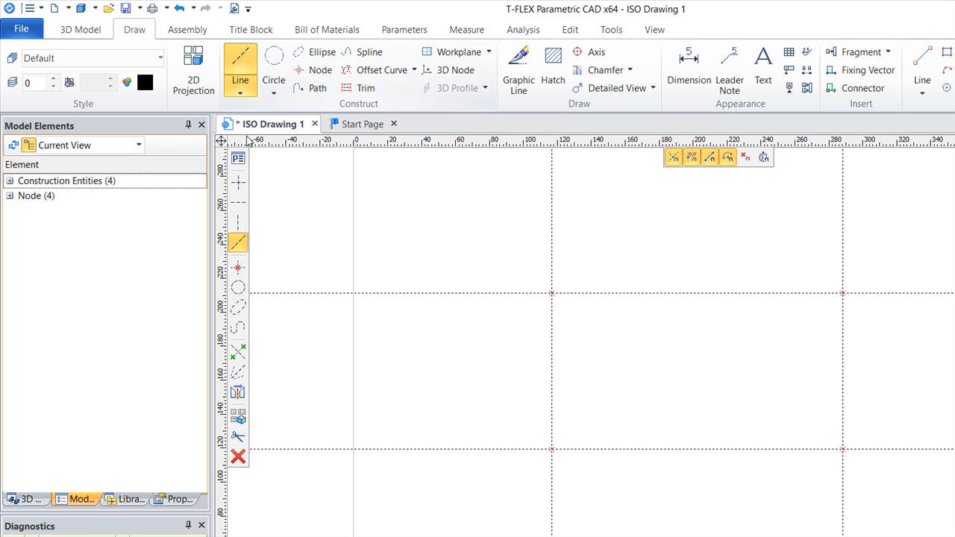
pyautogui.click(443, 367)
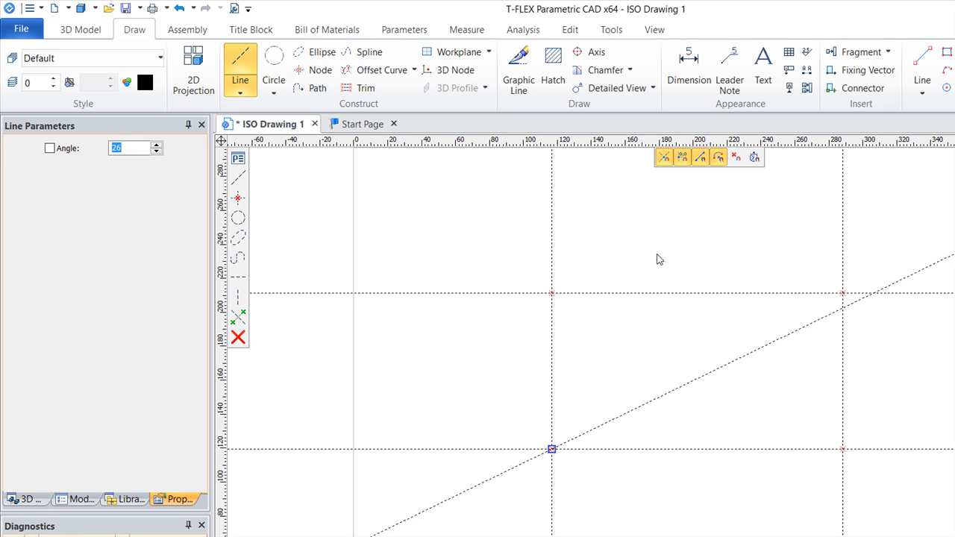
pyautogui.click(675, 237)
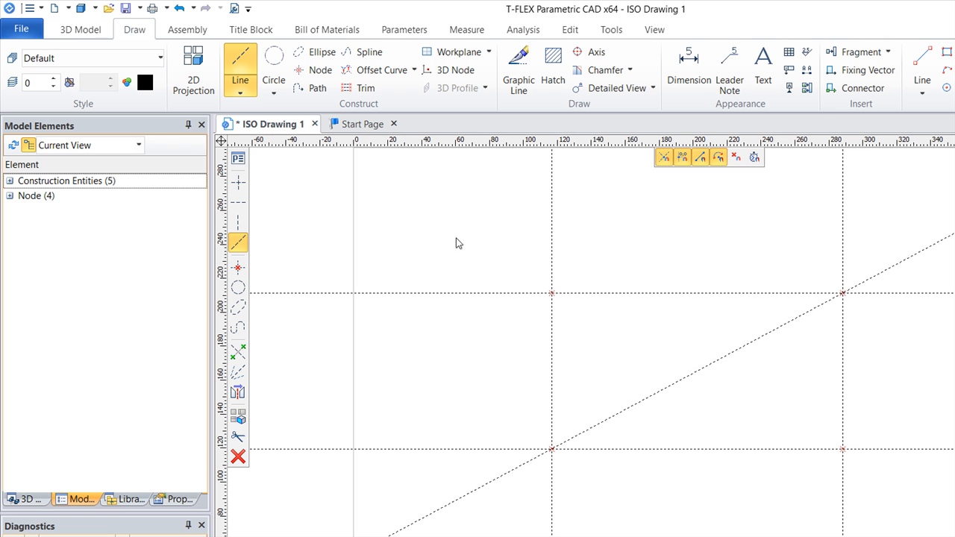
pyautogui.click(446, 243)
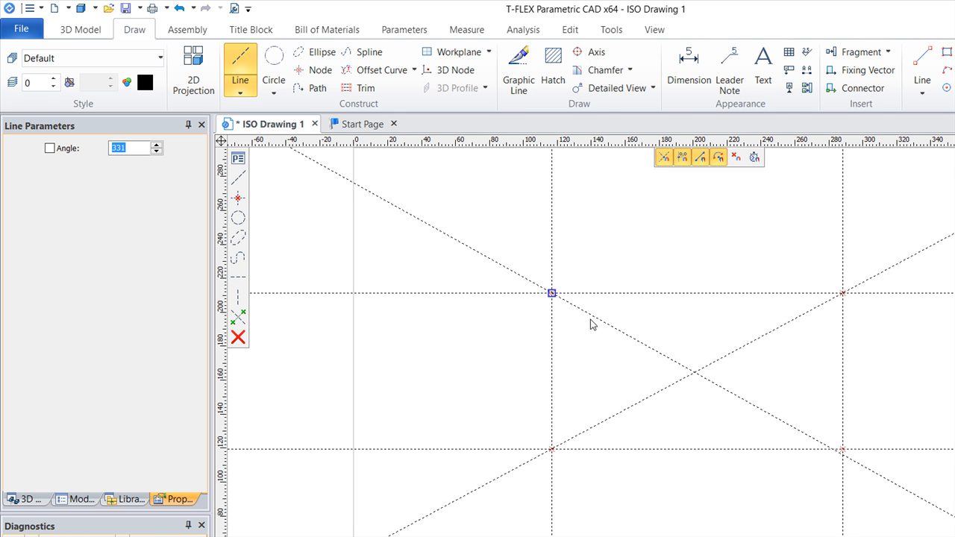
pyautogui.click(676, 363)
pyautogui.click(313, 69)
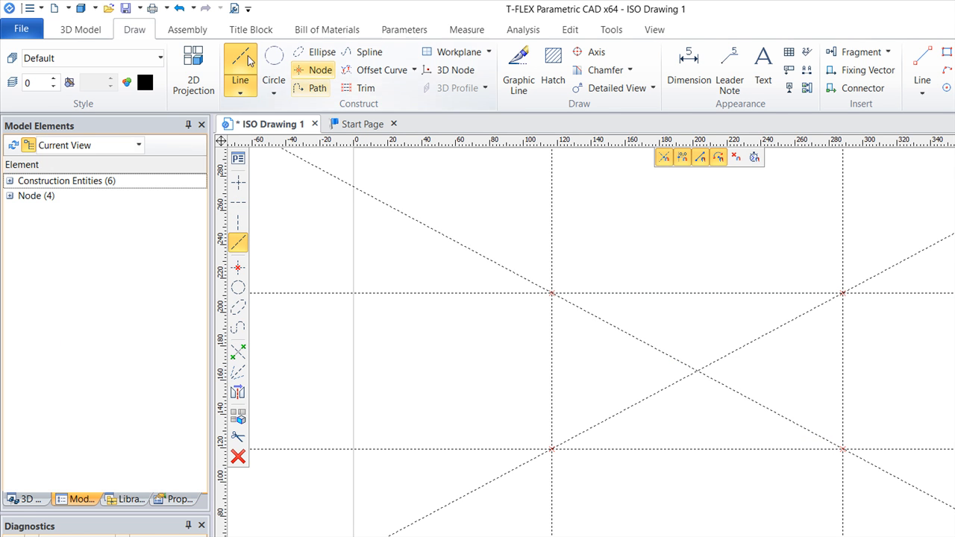
pyautogui.click(558, 297)
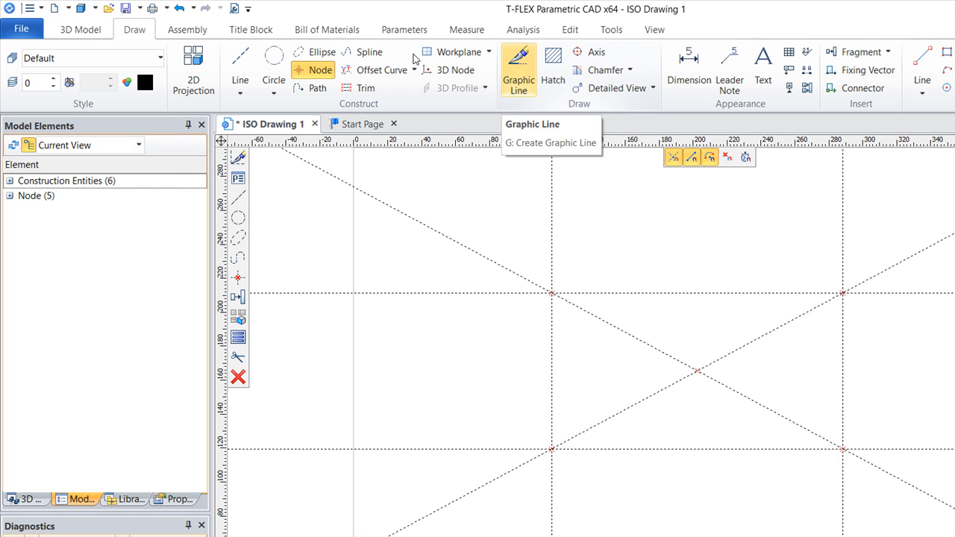
# Step: Draw a closed rectangle of continuous graphic lines through the four corner nodes
pyautogui.press('g')
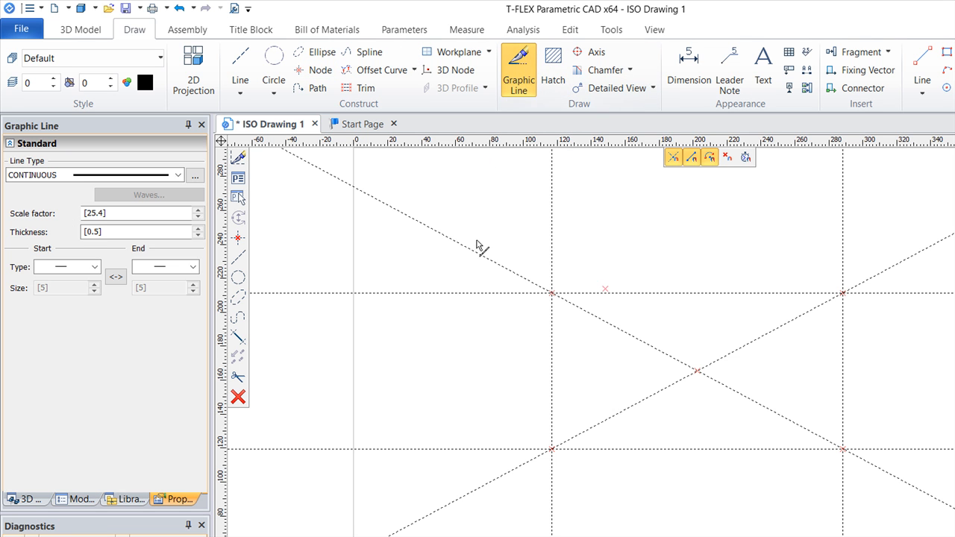
pyautogui.click(552, 293)
pyautogui.click(843, 293)
pyautogui.click(844, 449)
pyautogui.click(445, 365)
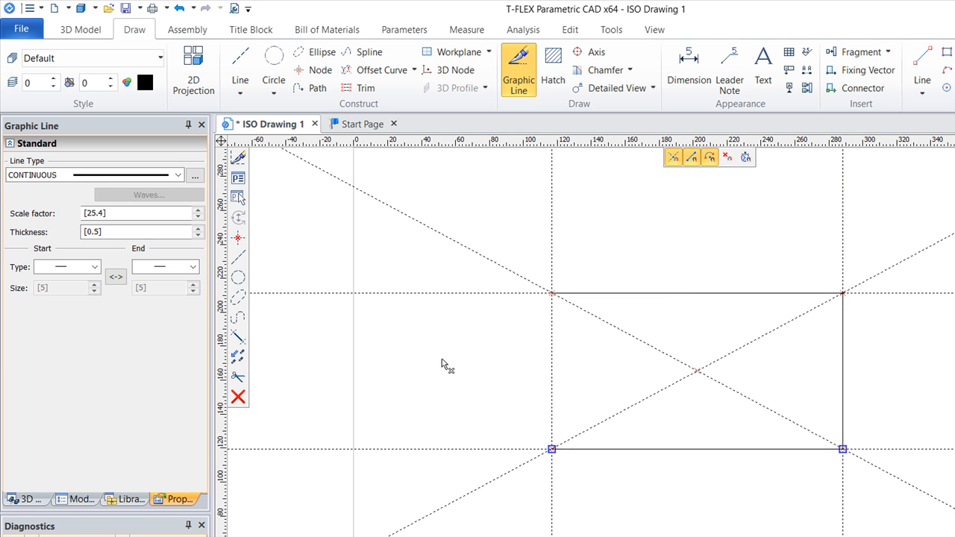
pyautogui.click(553, 293)
pyautogui.rightClick(606, 241)
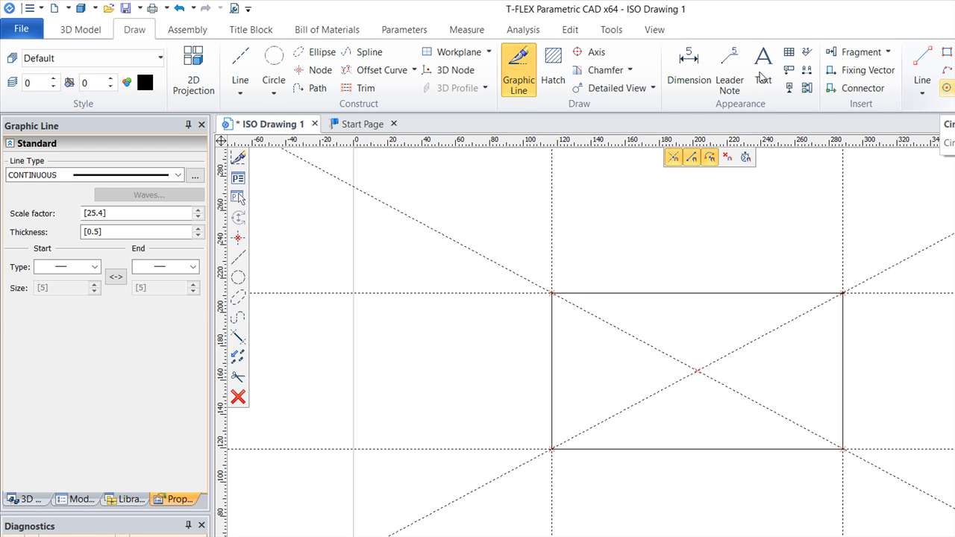
# Step: Sketch a circle with a radius of about 30 mm centred on the node where the diagonals cross
pyautogui.click(947, 88)
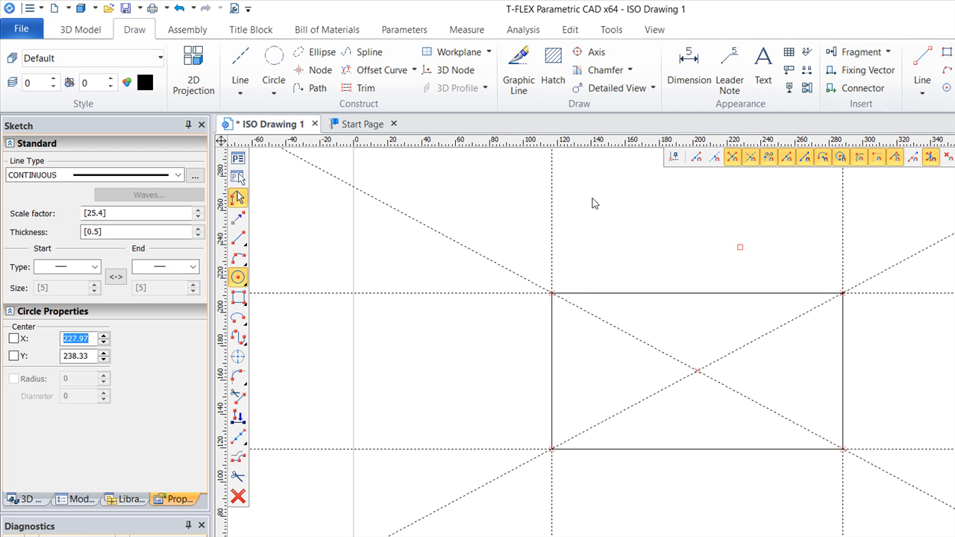
pyautogui.click(697, 371)
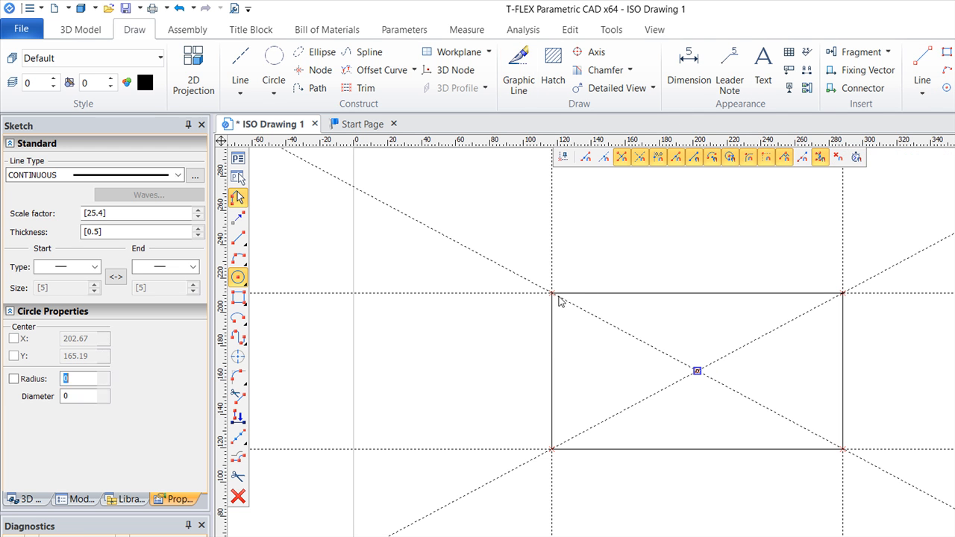
pyautogui.click(560, 341)
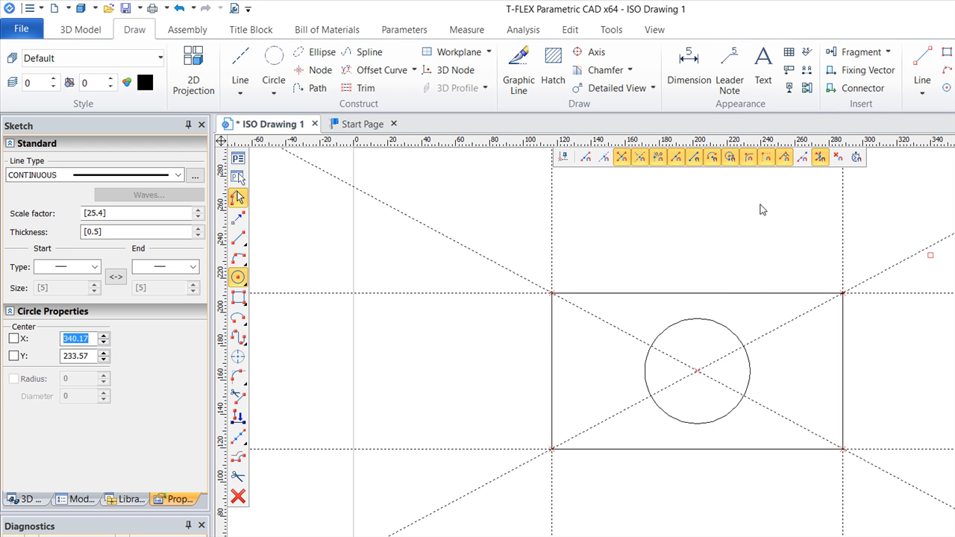
pyautogui.press('Escape')
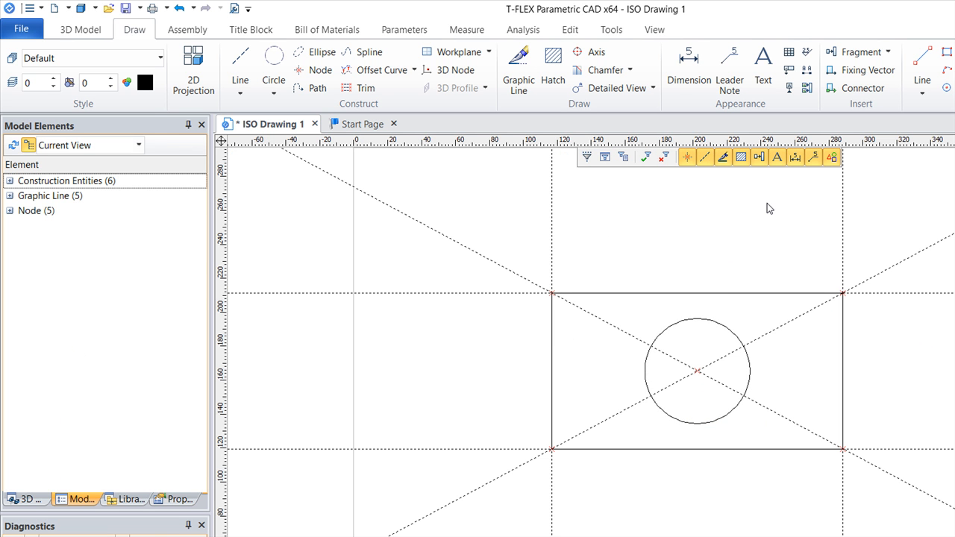
# Step: Move the rectangle's upper horizontal construction line to about Y 245 and its right vertical one to about X 278
pyautogui.click(735, 240)
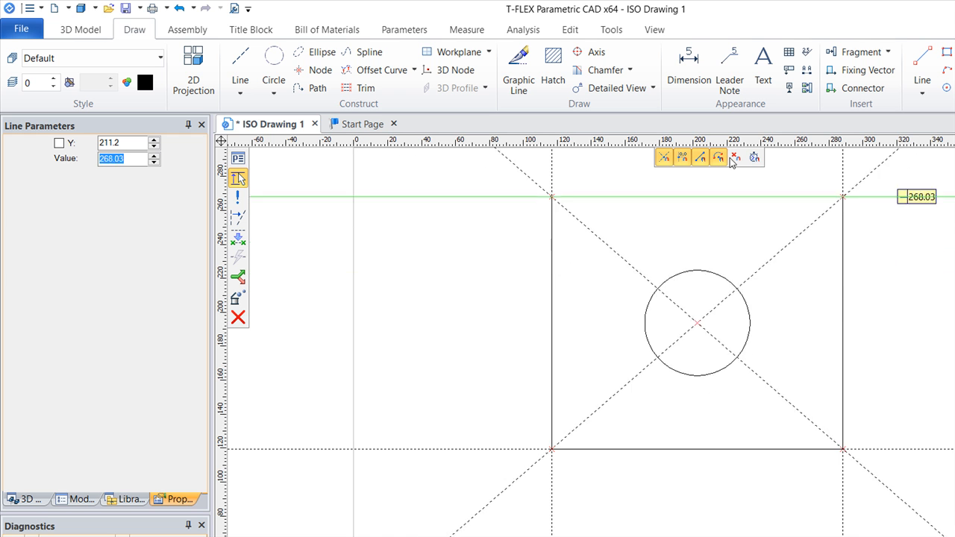
pyautogui.click(728, 235)
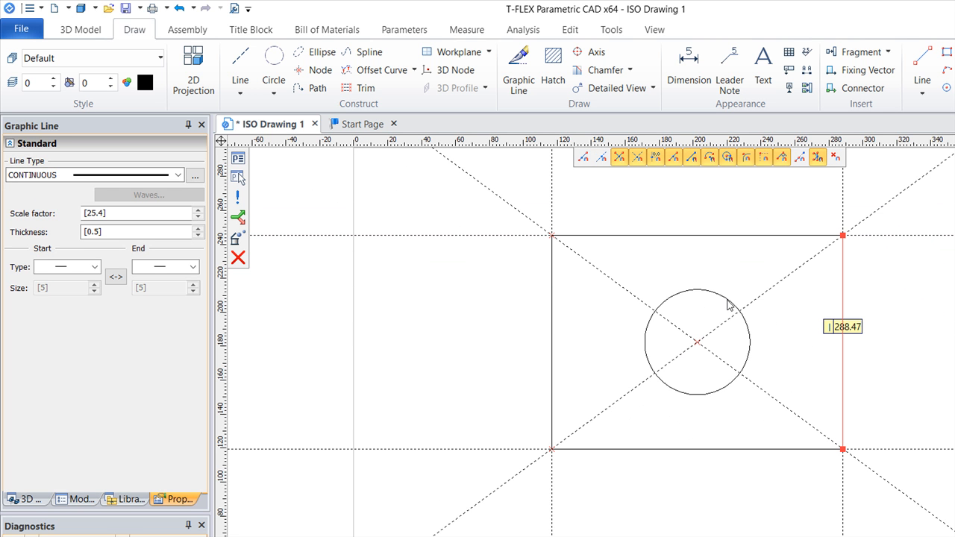
pyautogui.press('Escape')
pyautogui.press('Escape')
pyautogui.click(676, 423)
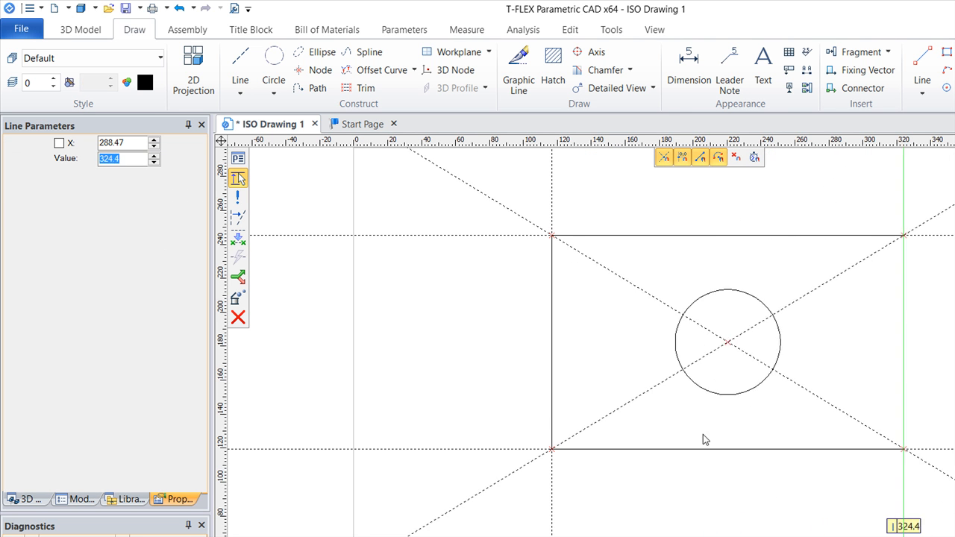
pyautogui.click(738, 451)
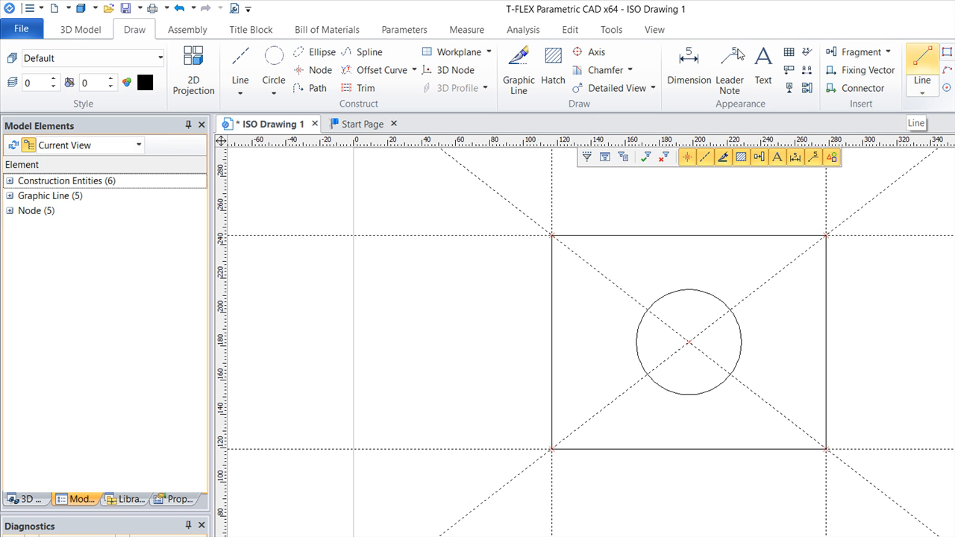
# Step: Sketch a closed six-sided L-shaped outline about 65 by 77 mm to the left of the rectangle, starting near X 29, Y 219
pyautogui.click(323, 225)
pyautogui.click(384, 223)
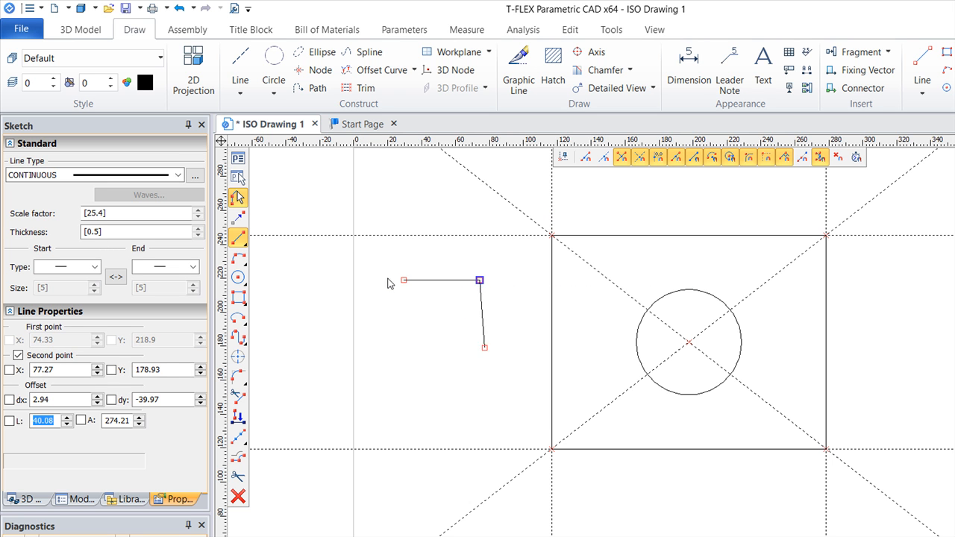
pyautogui.click(384, 281)
pyautogui.click(403, 330)
pyautogui.click(326, 332)
pyautogui.click(327, 232)
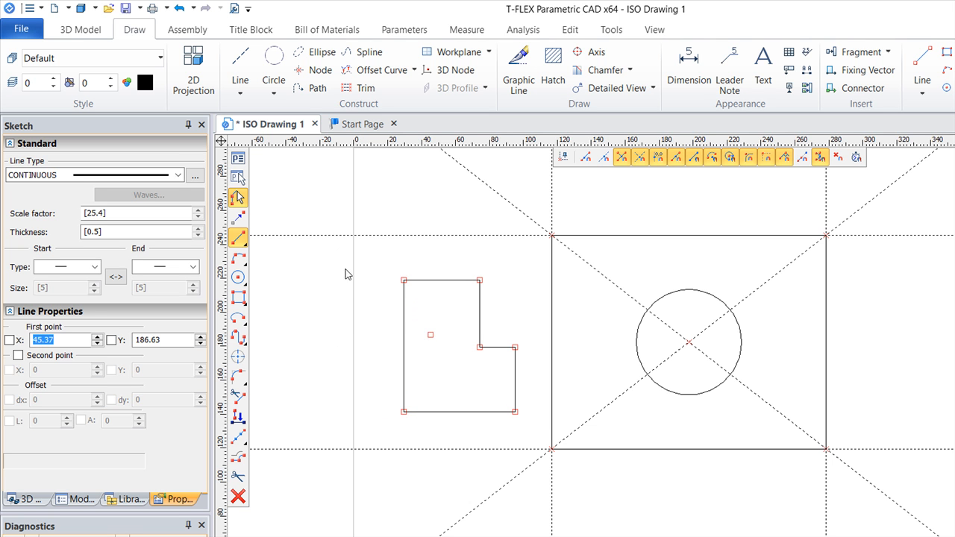